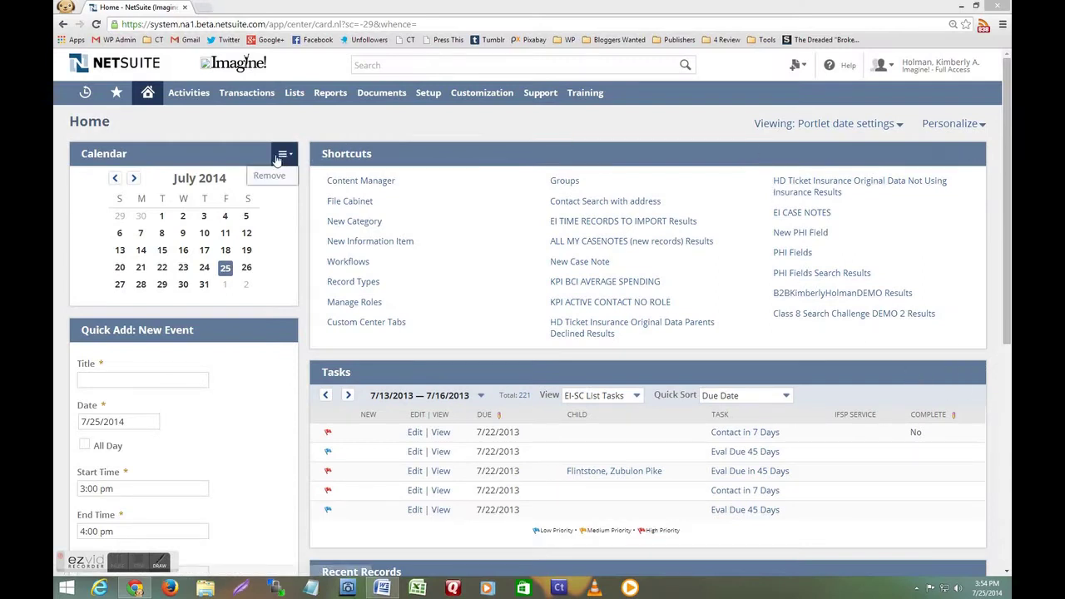
- Open Personalize Dashboard and compare the Standard Content, Report Snapshots and Trend Graphs portlets
{"action": "left_click", "coordinate": [283, 331]}
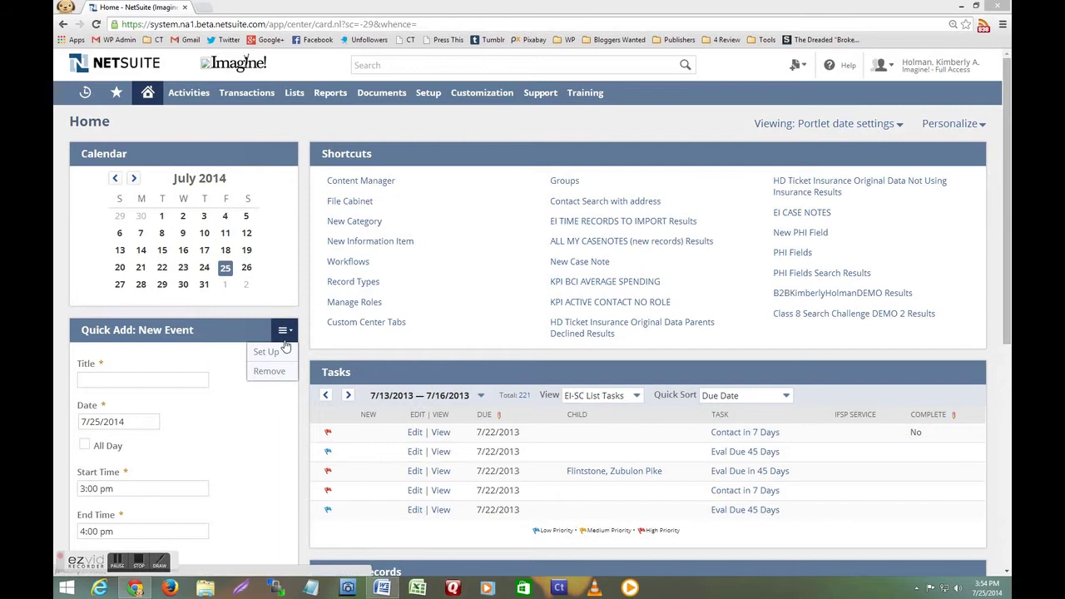
{"action": "left_click", "coordinate": [139, 566]}
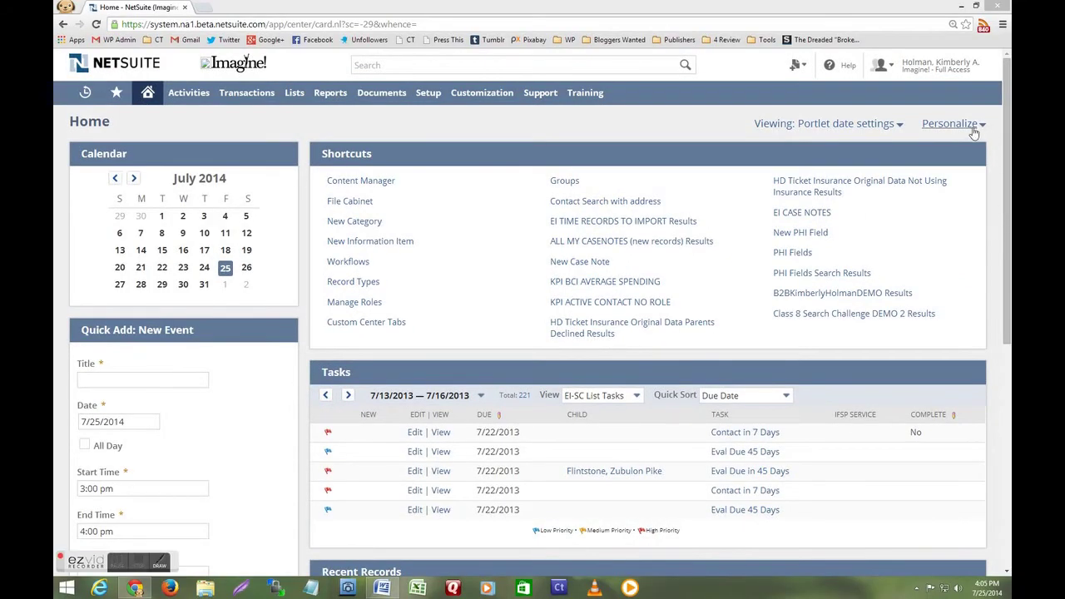
{"action": "left_click", "coordinate": [955, 131]}
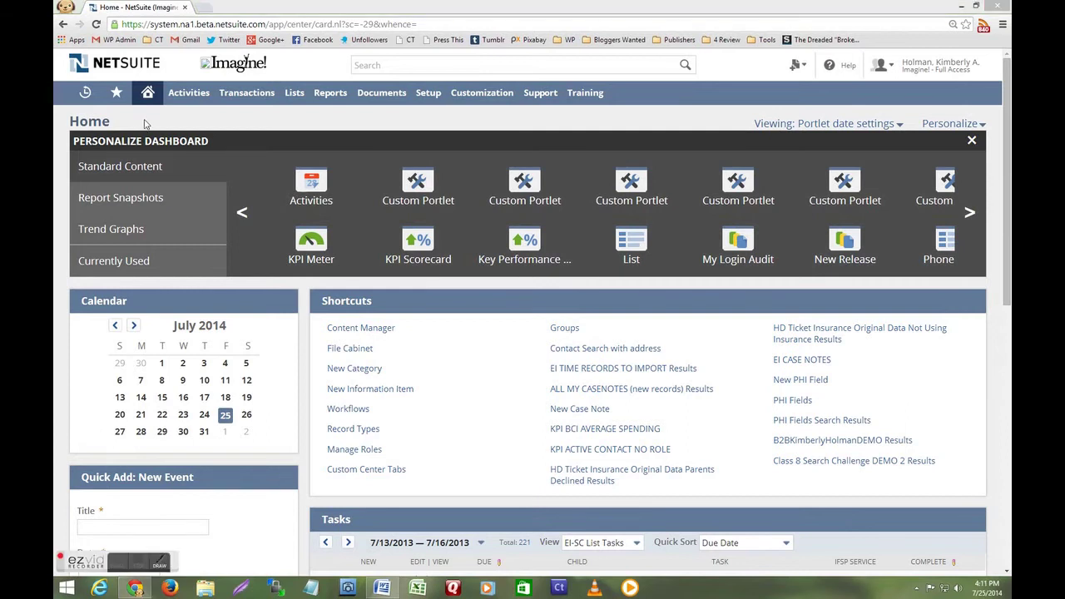
{"action": "left_click", "coordinate": [144, 196]}
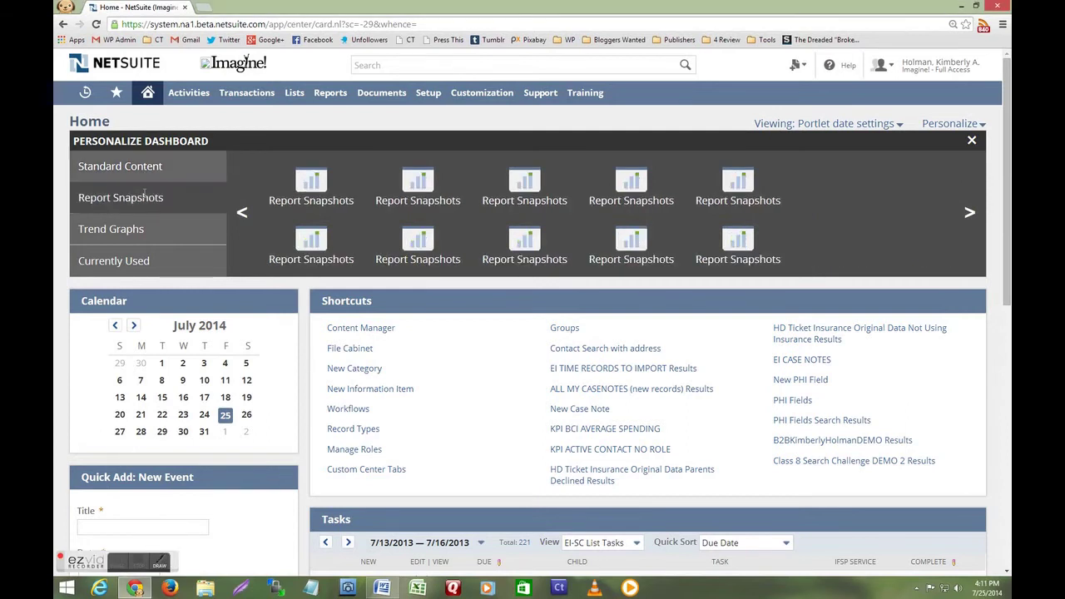
{"action": "left_click", "coordinate": [143, 228]}
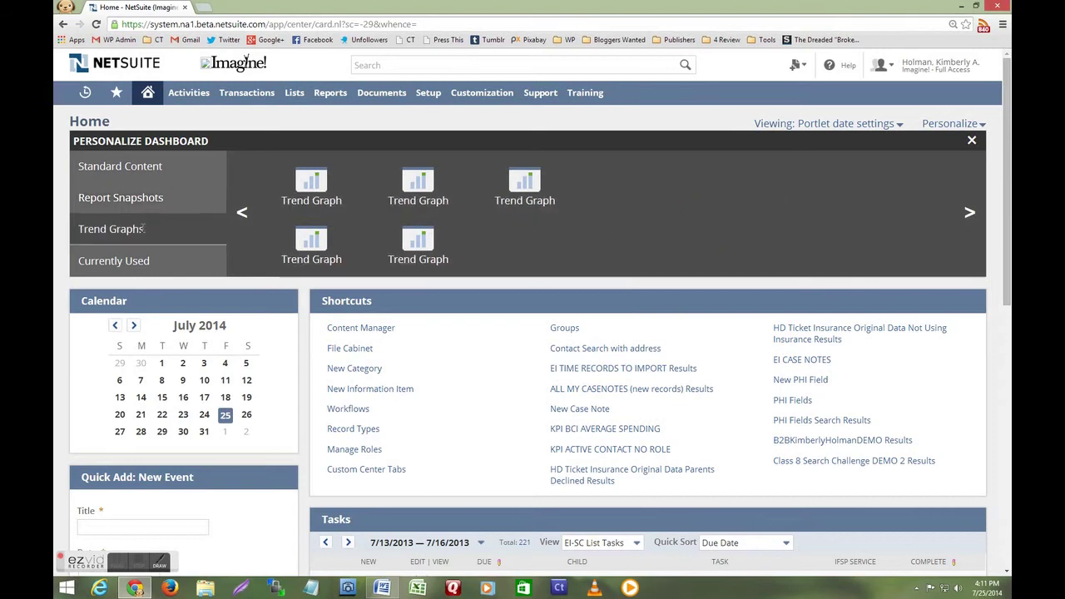
{"action": "left_click", "coordinate": [145, 171]}
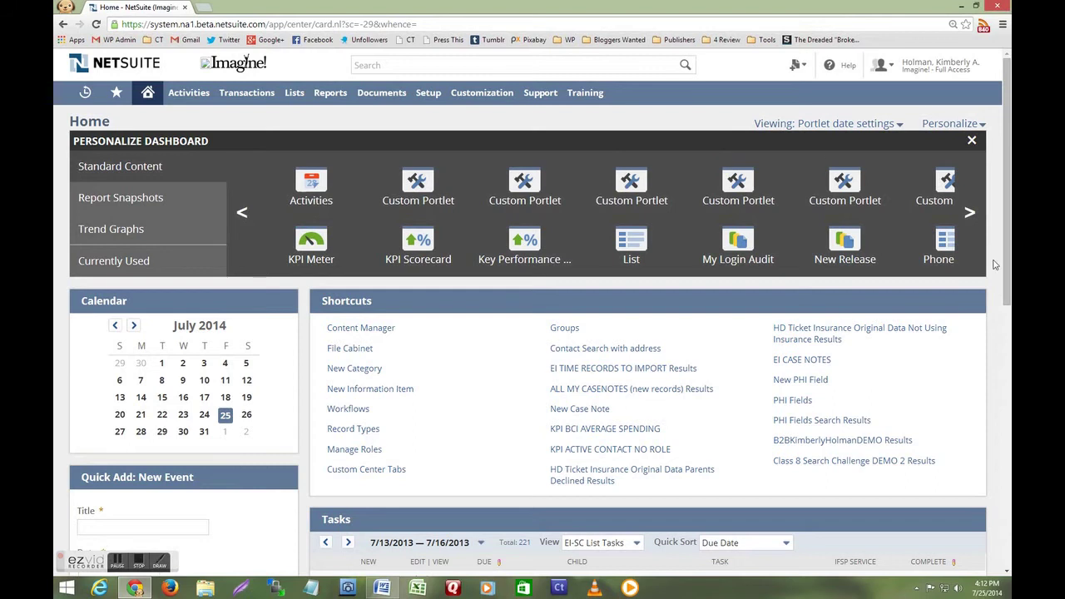
- Page through to the last Standard Content portlets and back to the first
{"action": "left_click", "coordinate": [971, 213]}
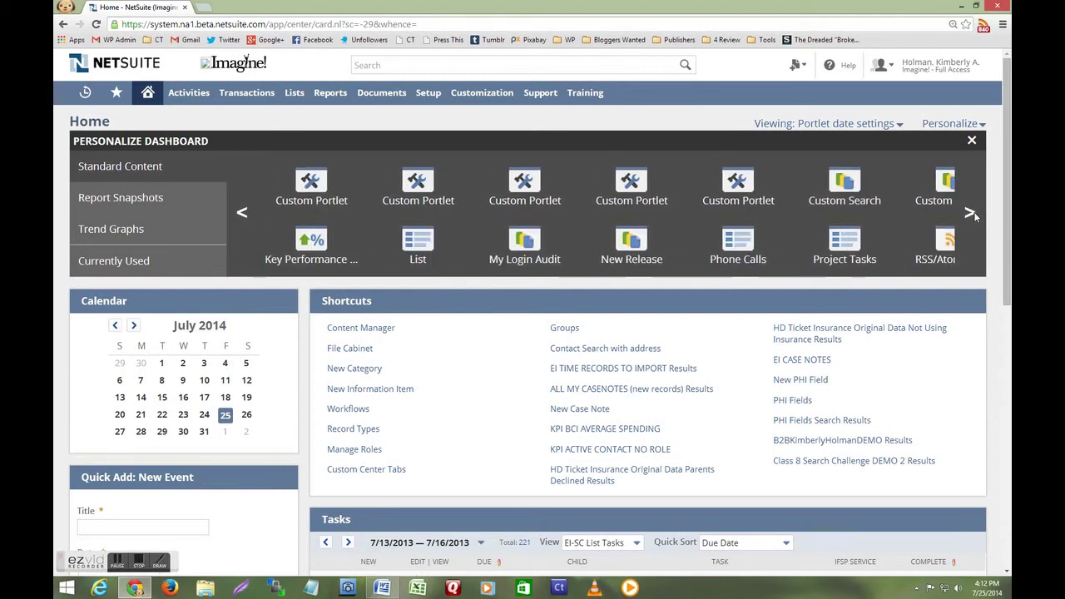
{"action": "left_click", "coordinate": [971, 213]}
{"action": "left_click", "coordinate": [971, 213]}
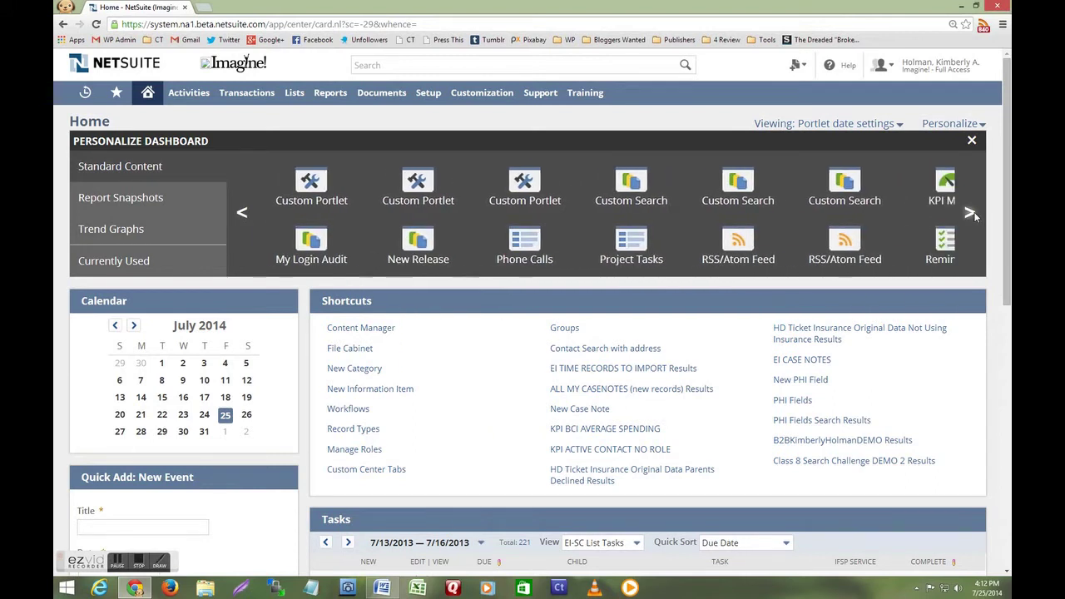
{"action": "left_click", "coordinate": [242, 214]}
{"action": "left_click", "coordinate": [242, 215]}
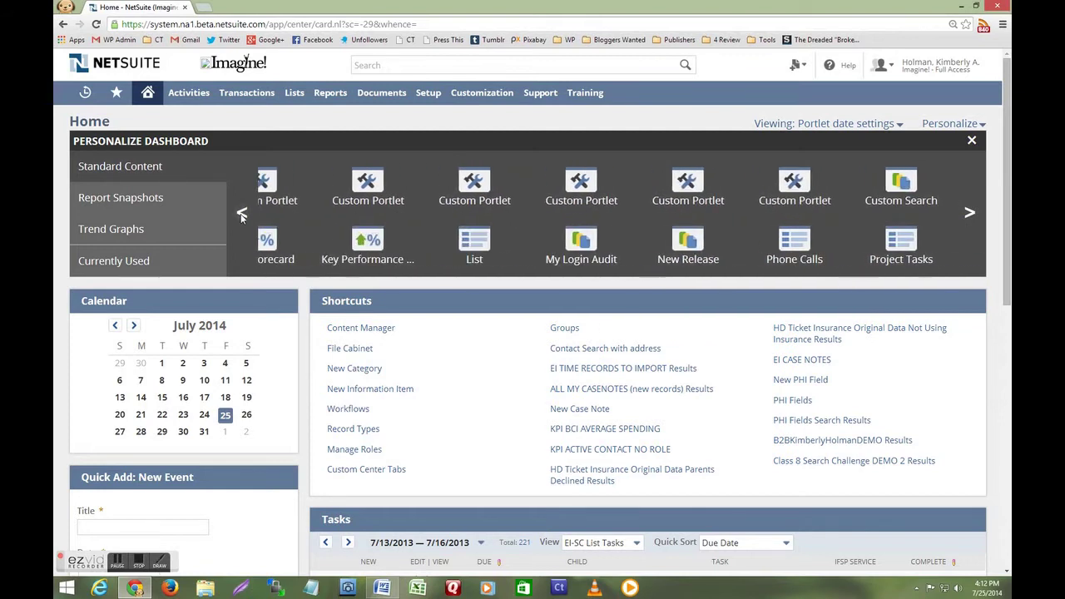
{"action": "left_click", "coordinate": [242, 214]}
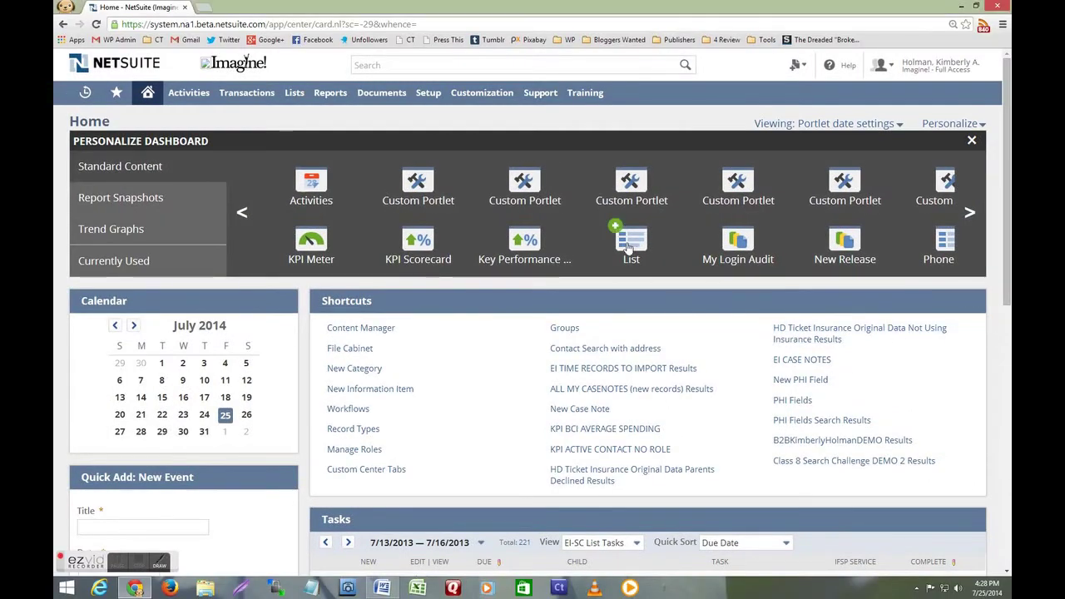
- Drop a List portlet onto the dashboard above Shortcuts and bring up its options menu
{"action": "left_click_drag", "start_coordinate": [639, 262], "coordinate": [606, 287]}
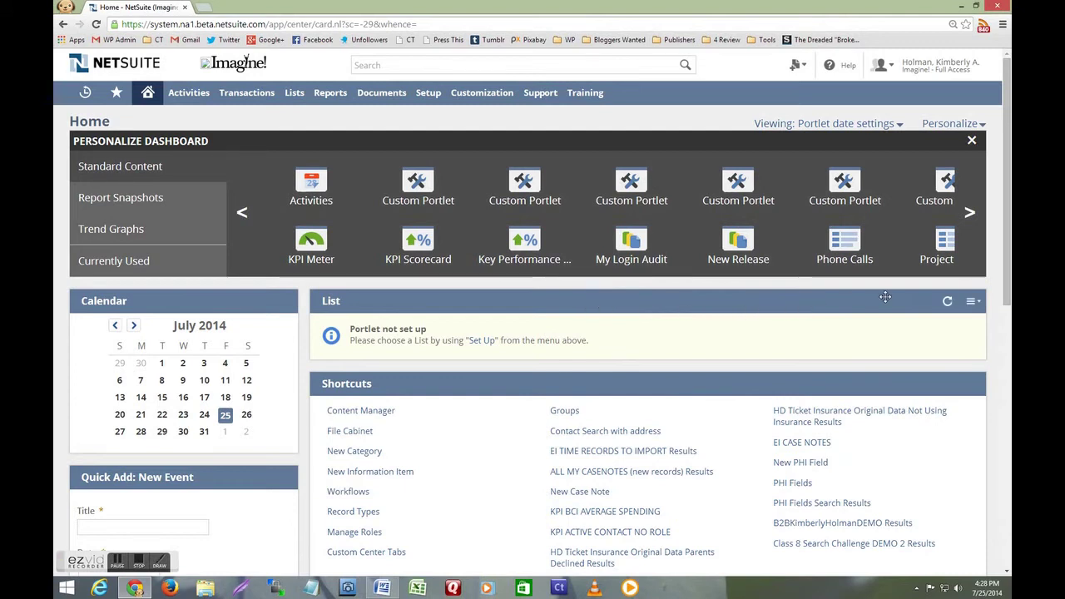
{"action": "left_click", "coordinate": [973, 302]}
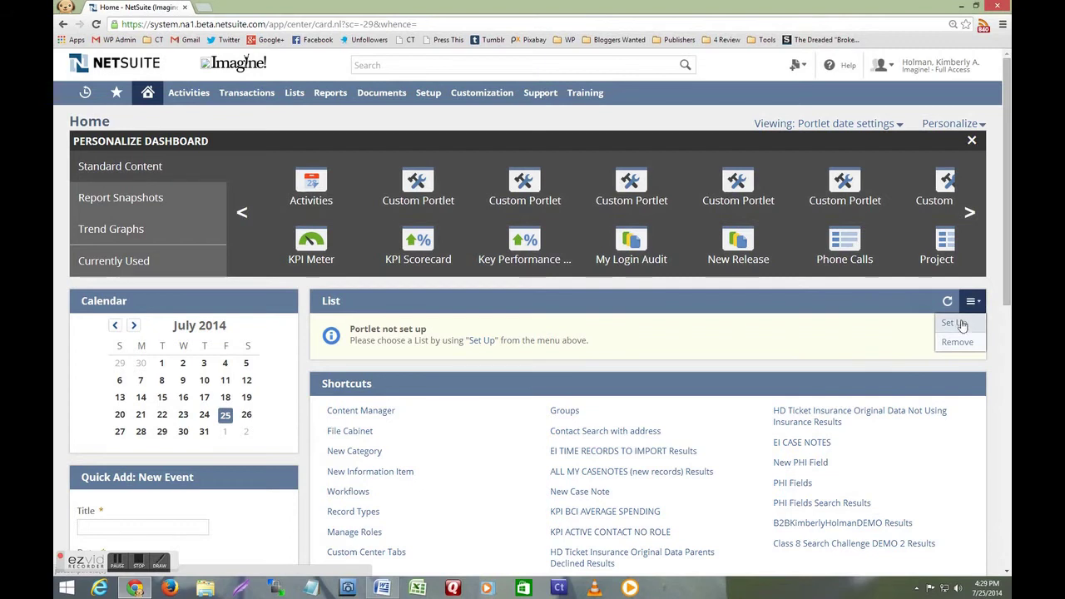
- Set the List portlet to show Items with inline editing off, using the Accounting Items view
{"action": "left_click", "coordinate": [957, 323]}
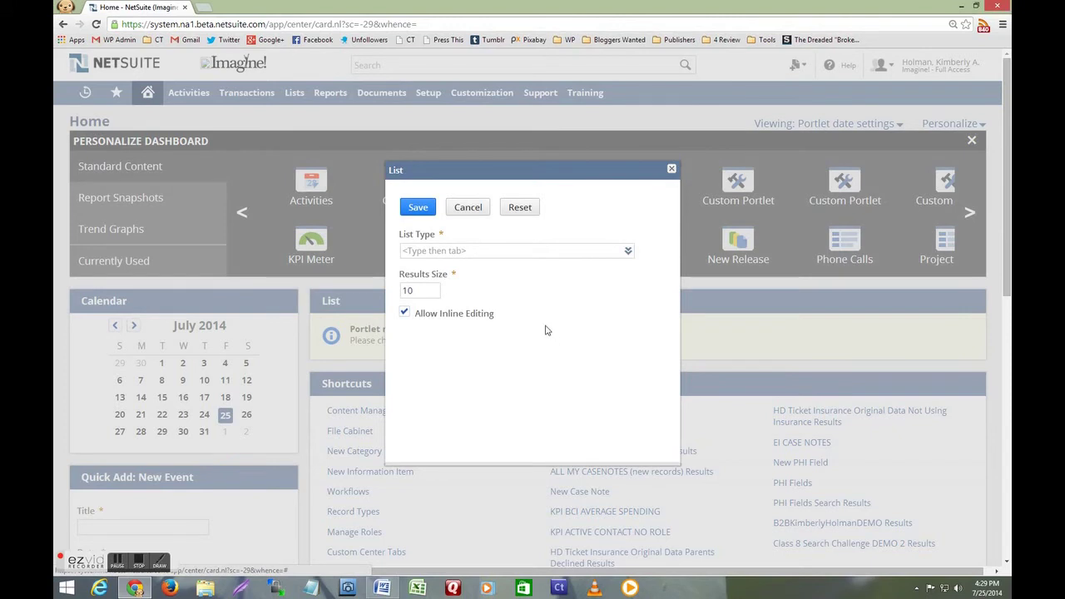
{"action": "left_click", "coordinate": [470, 254]}
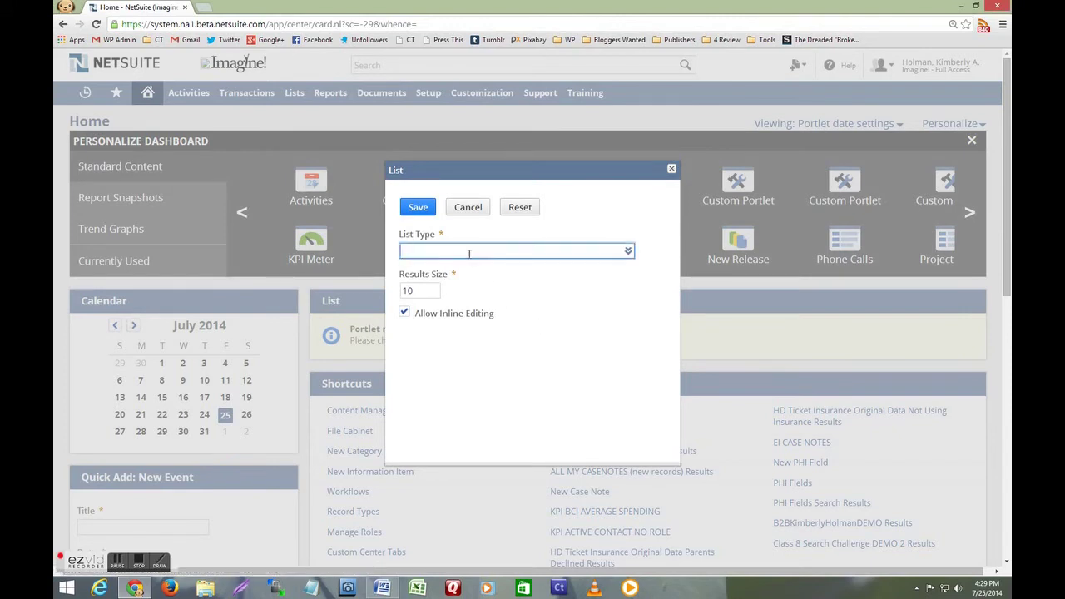
{"action": "type", "text": "item"}
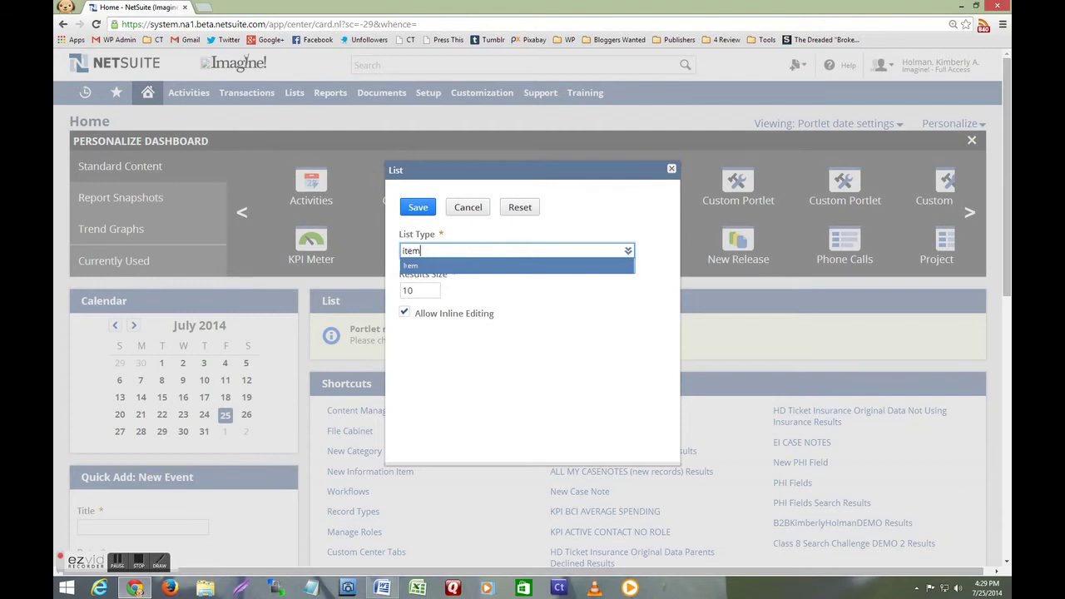
{"action": "left_click", "coordinate": [407, 266]}
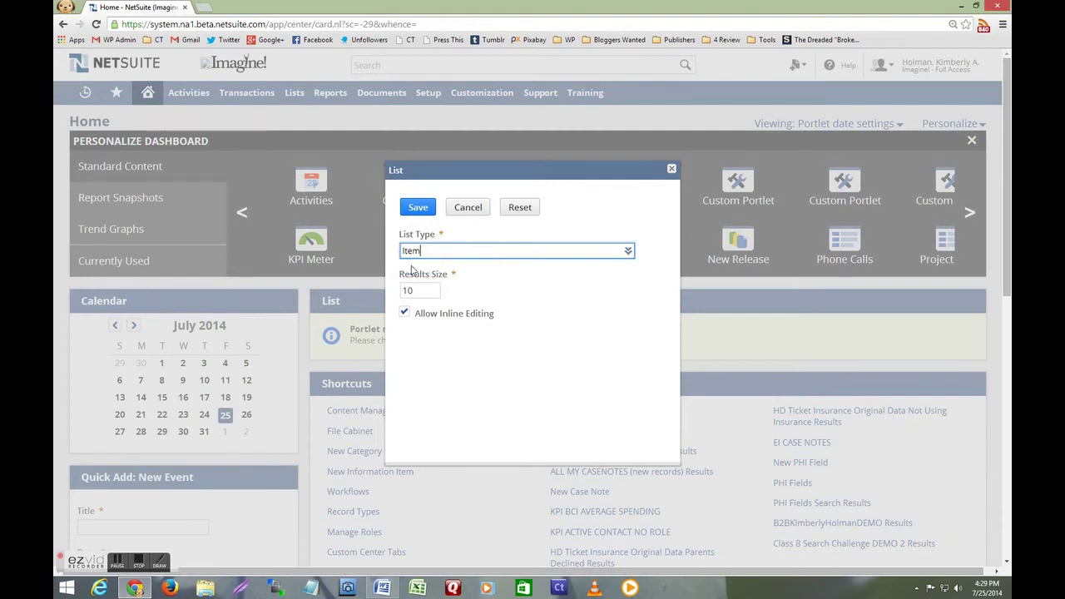
{"action": "left_click", "coordinate": [405, 313]}
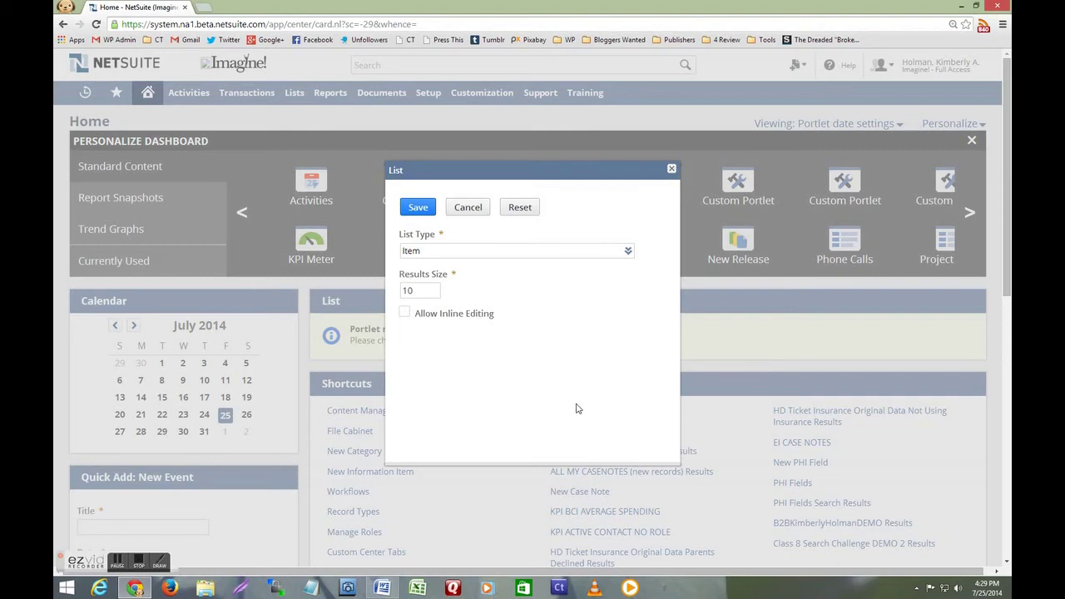
{"action": "left_click", "coordinate": [418, 208]}
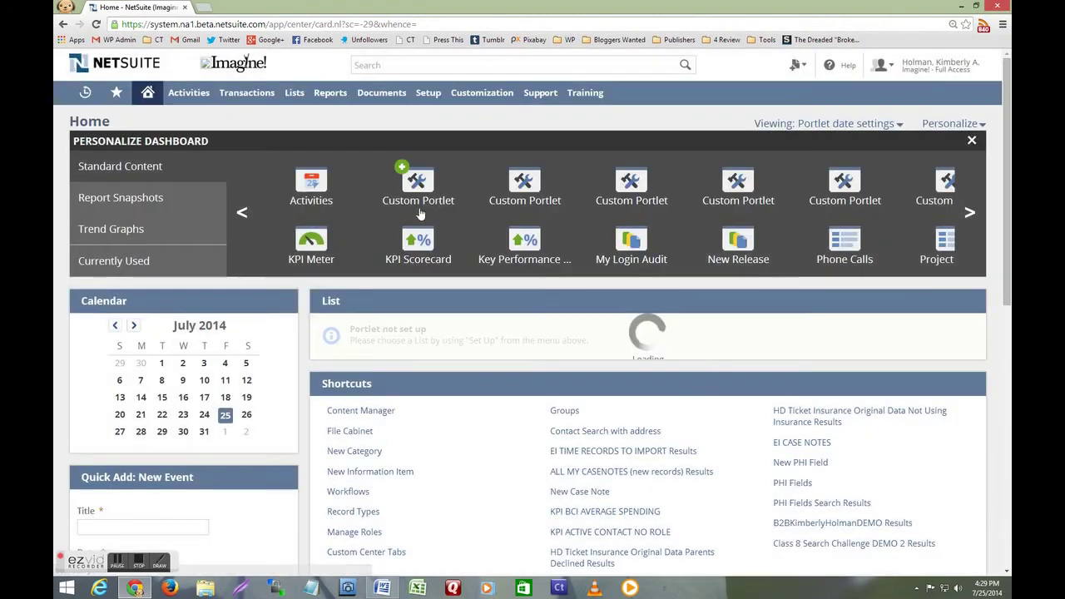
{"action": "left_click", "coordinate": [462, 356]}
- Keep Accounting Items and drag the Shortcuts portlet up above the Items list
{"action": "left_click", "coordinate": [465, 375]}
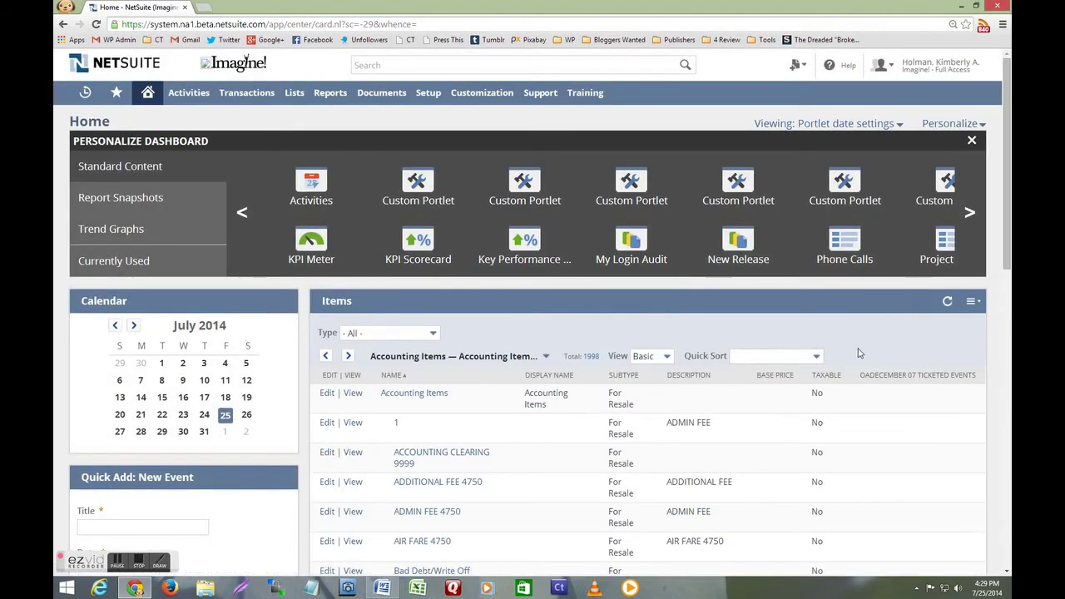
{"action": "scroll", "coordinate": [1002, 370], "scroll_direction": "down", "scroll_amount": 1}
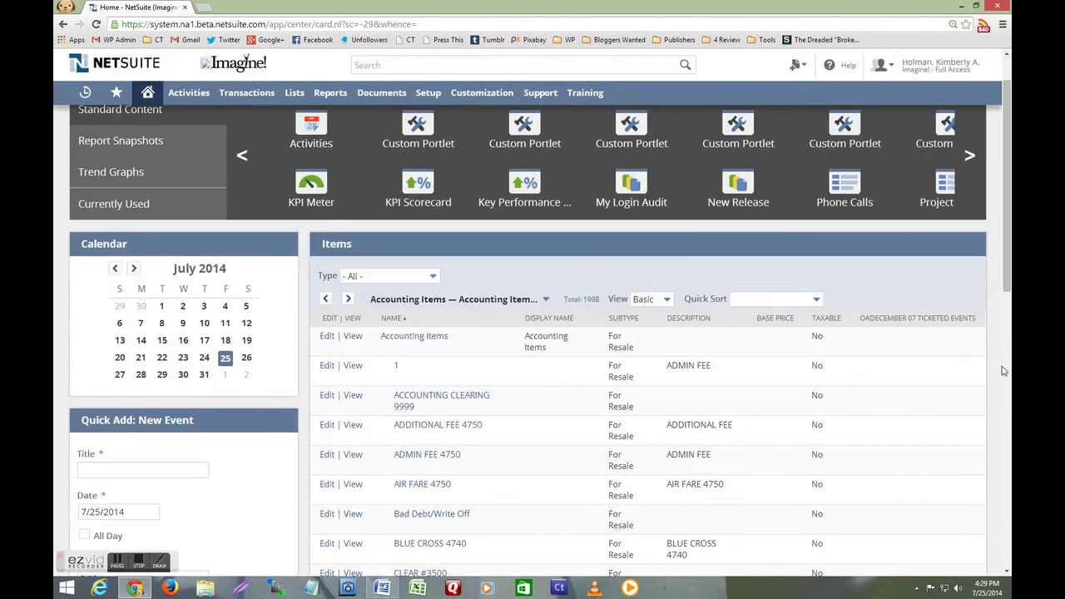
{"action": "scroll", "coordinate": [1003, 370], "scroll_direction": "down", "scroll_amount": 2}
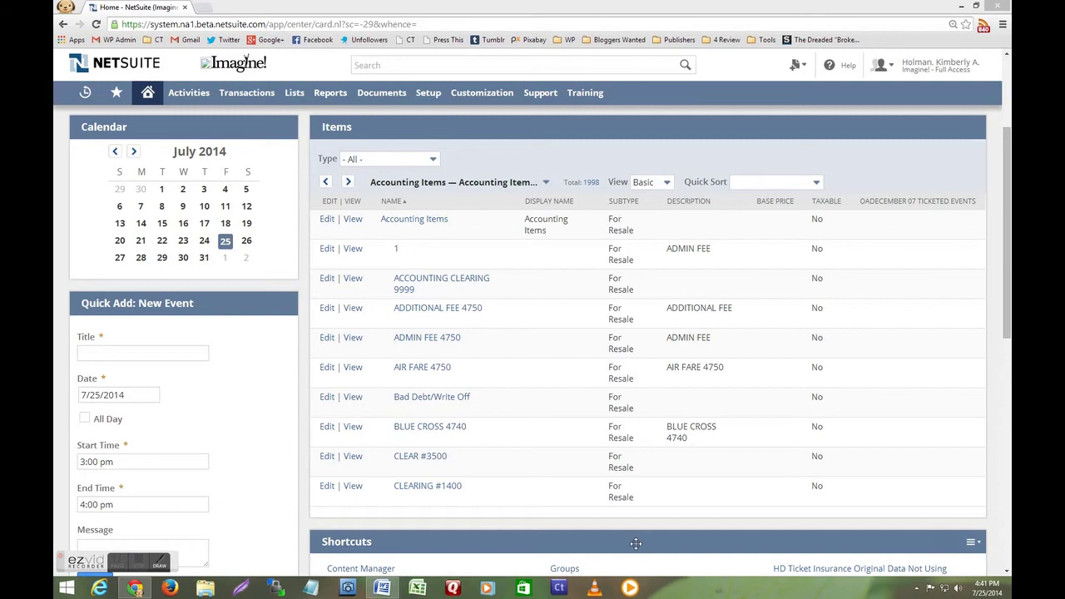
{"action": "left_click_drag", "start_coordinate": [636, 543], "coordinate": [696, 144]}
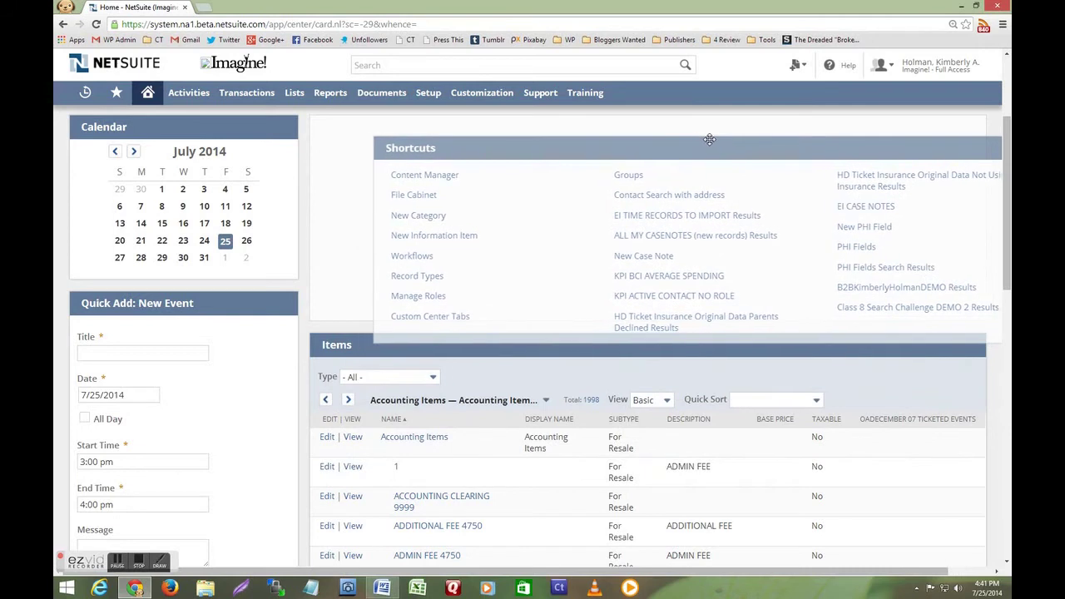
{"action": "left_click_drag", "start_coordinate": [702, 139], "coordinate": [654, 114]}
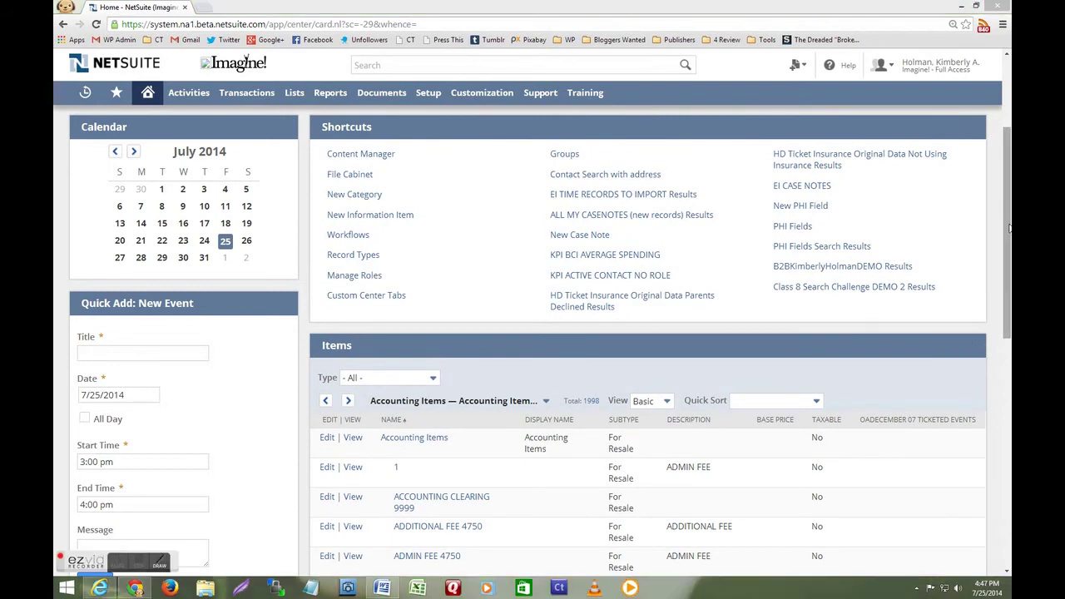
{"action": "left_click_drag", "start_coordinate": [1009, 229], "coordinate": [999, 443]}
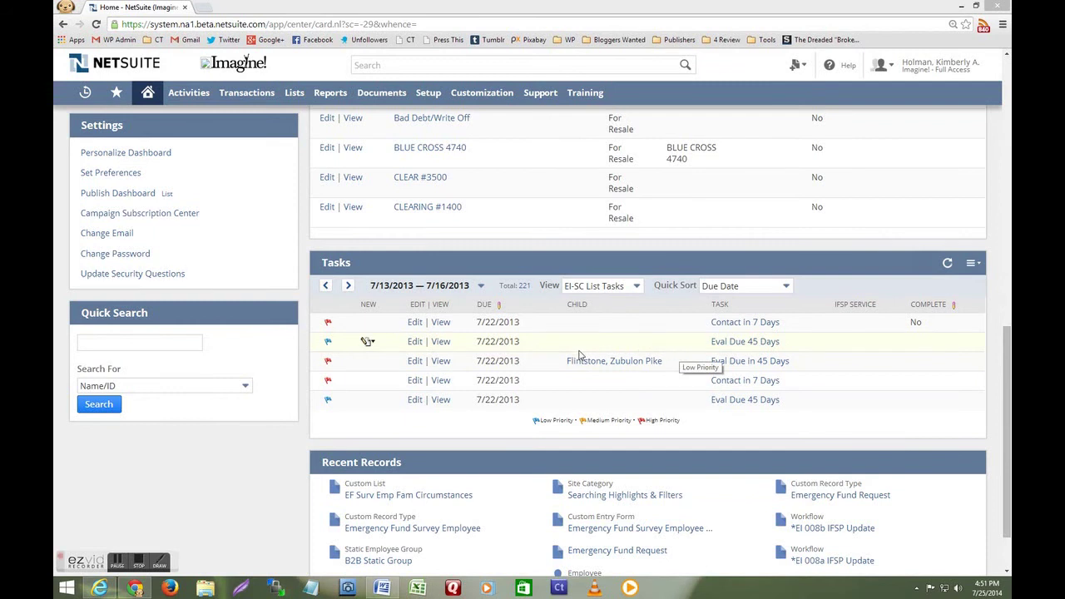
{"action": "left_click", "coordinate": [371, 343]}
{"action": "left_click", "coordinate": [371, 363]}
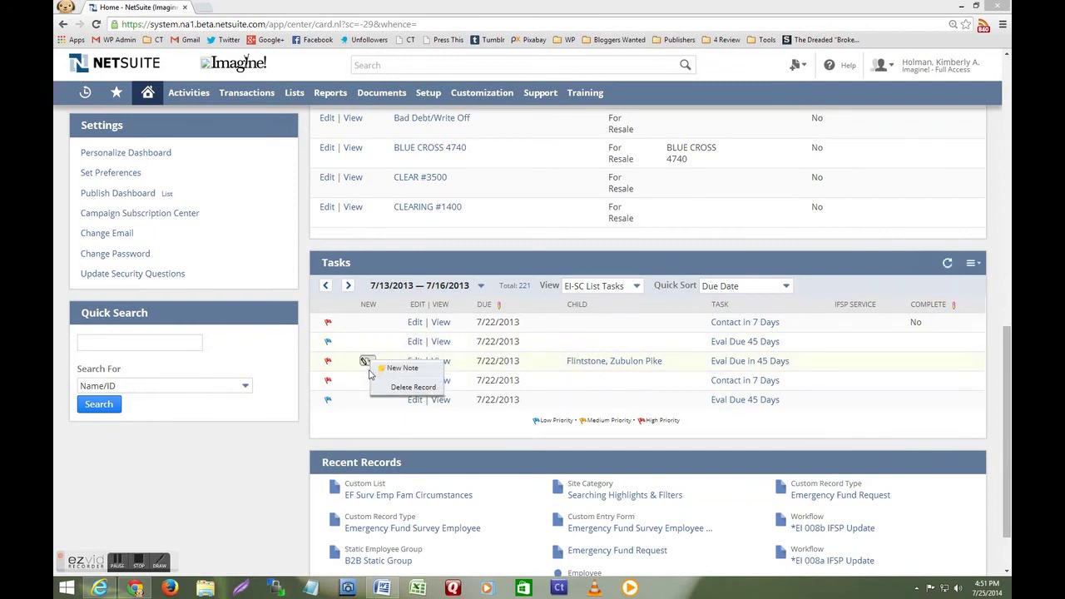
{"action": "left_click", "coordinate": [372, 344]}
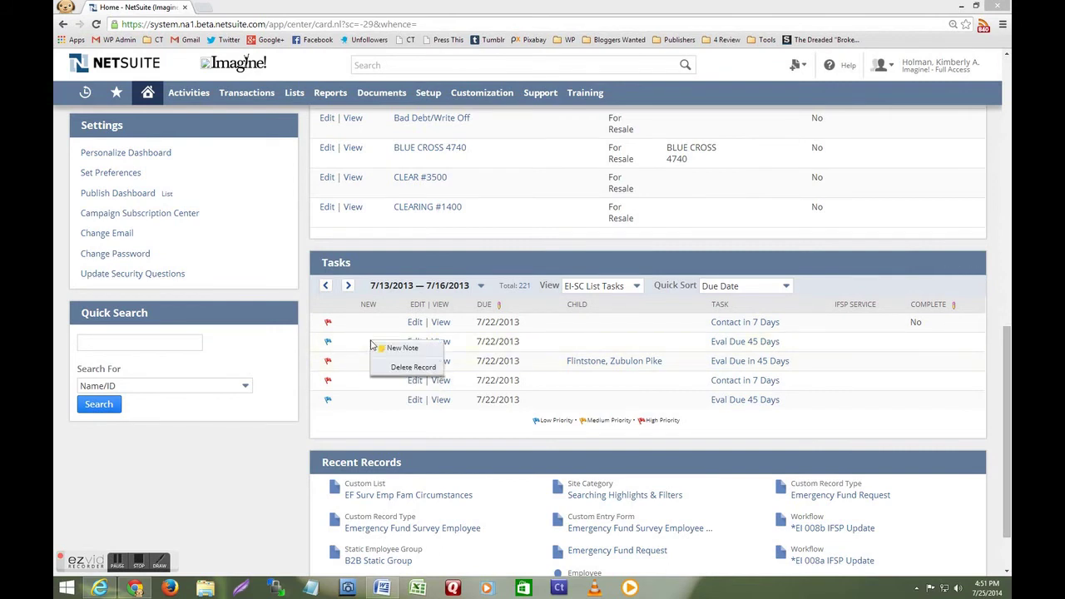
{"action": "left_click", "coordinate": [370, 324]}
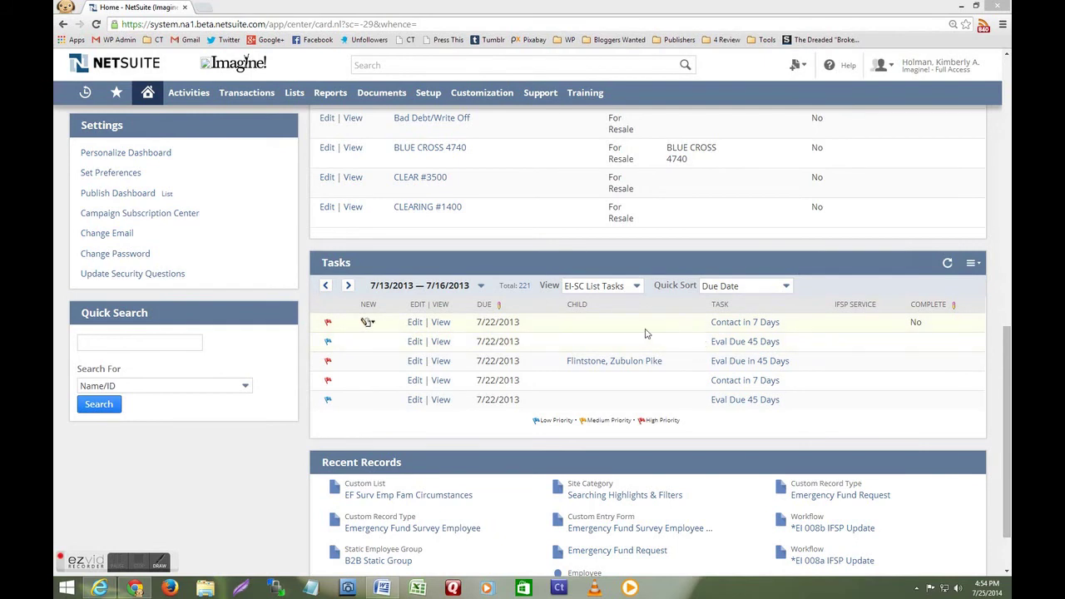
{"action": "left_click", "coordinate": [649, 267]}
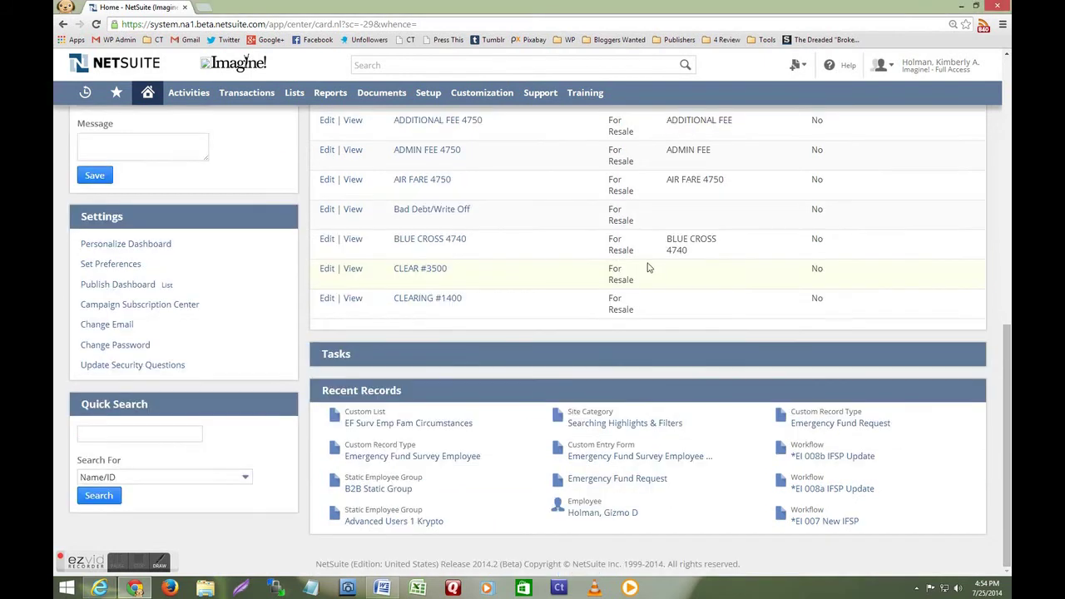
{"action": "left_click", "coordinate": [631, 356]}
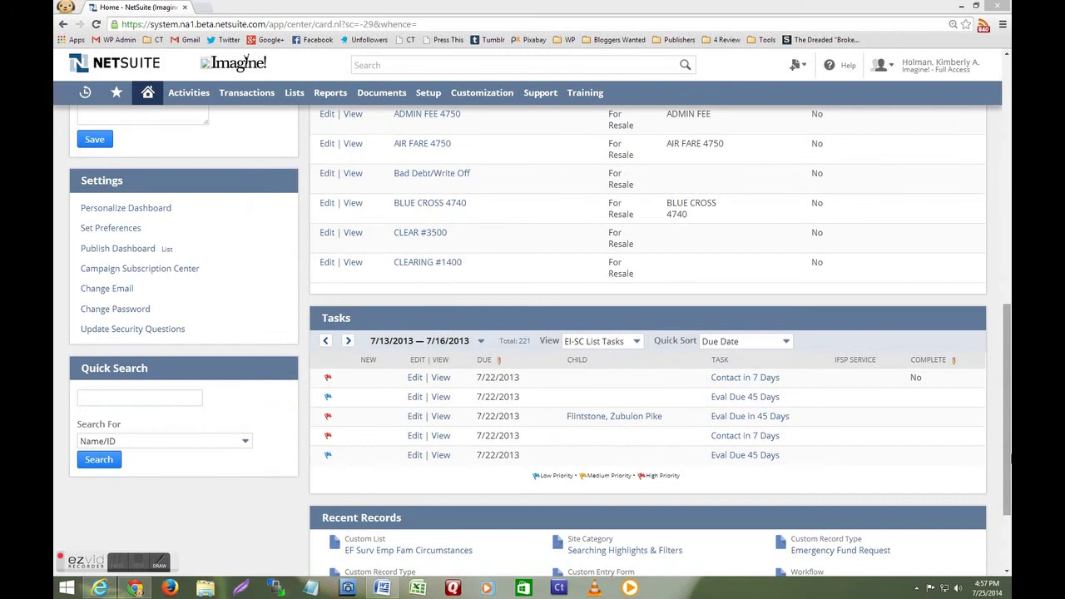
{"action": "left_click_drag", "start_coordinate": [1011, 456], "coordinate": [1011, 199]}
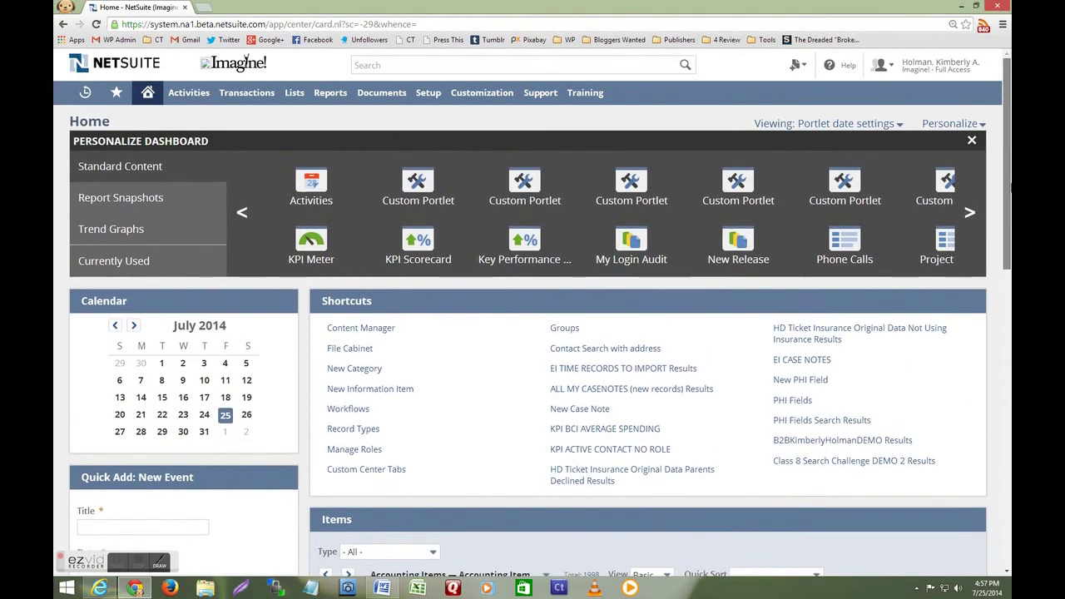
- Close the Personalize Dashboard panel and open the Portlet date settings Date Range dialog
{"action": "left_click", "coordinate": [953, 126]}
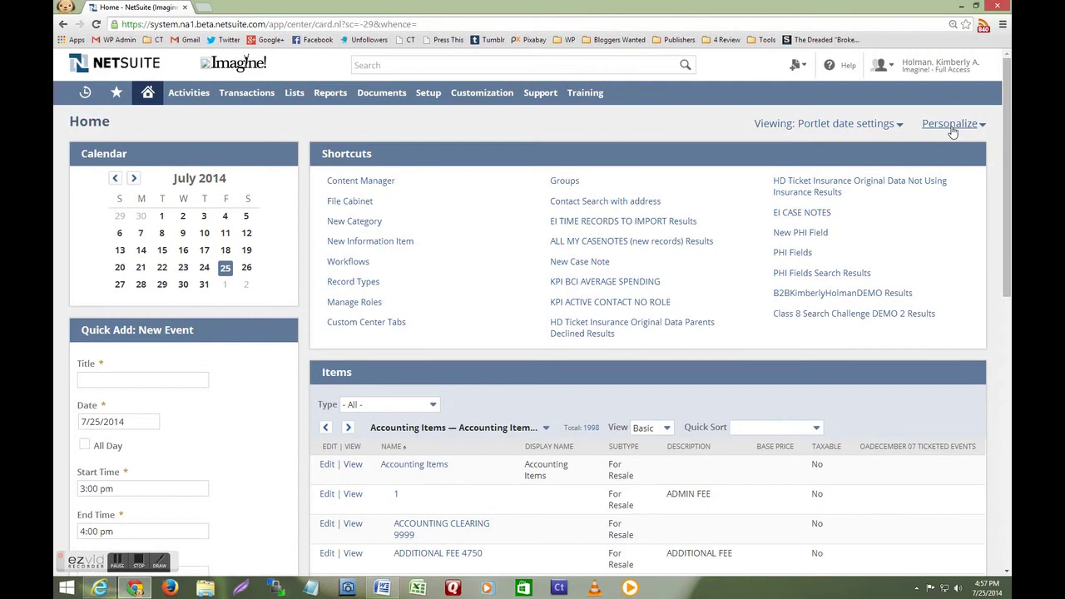
{"action": "left_click", "coordinate": [838, 127]}
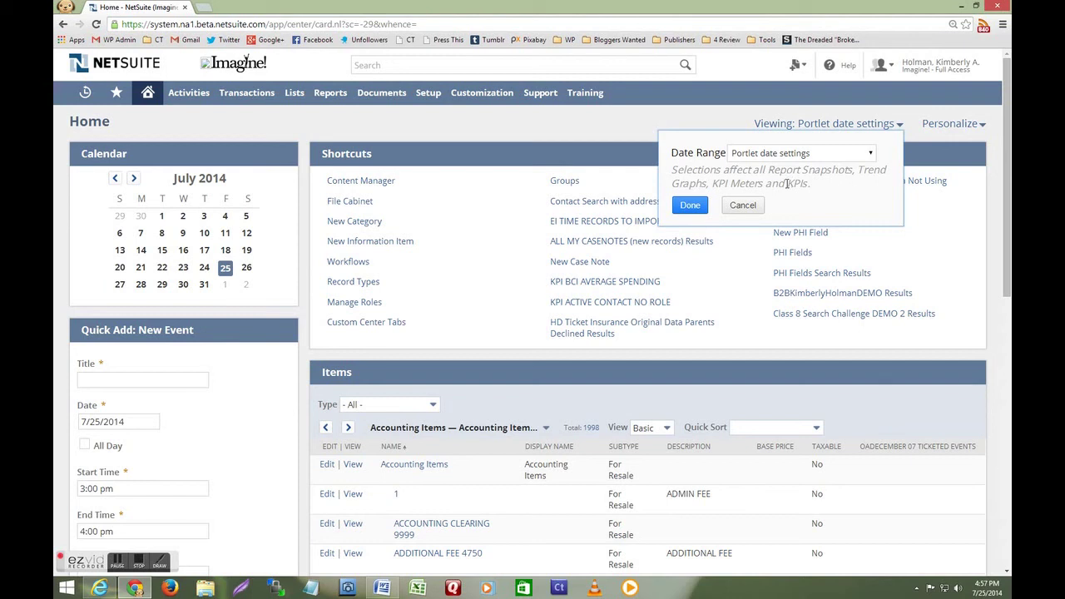
- Review the Date Range choices, keep Portlet date settings, and close the dialog with Done
{"action": "left_click", "coordinate": [872, 156]}
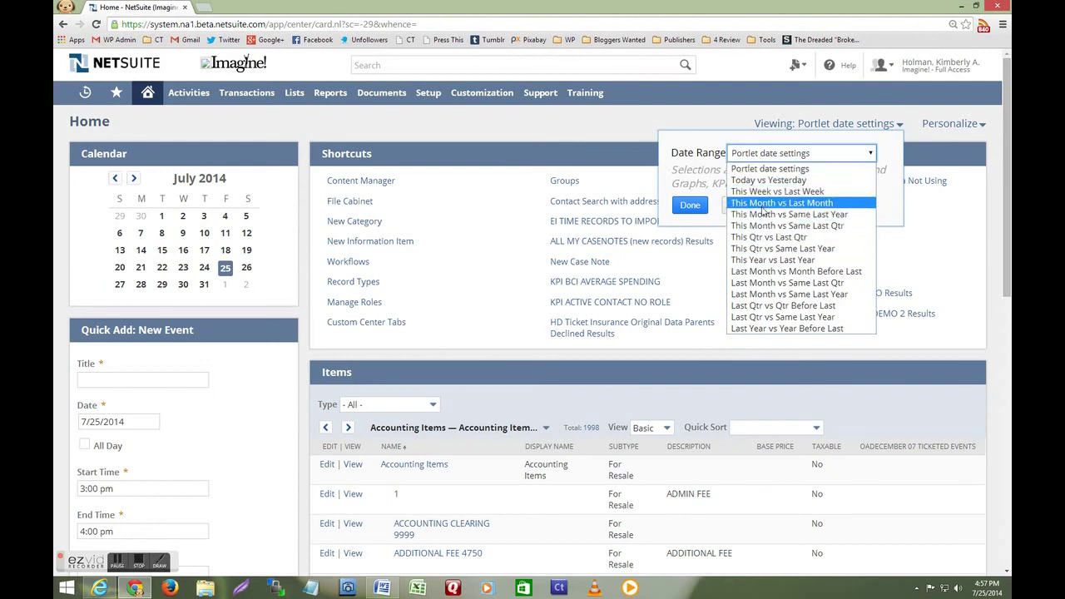
{"action": "left_click", "coordinate": [892, 192]}
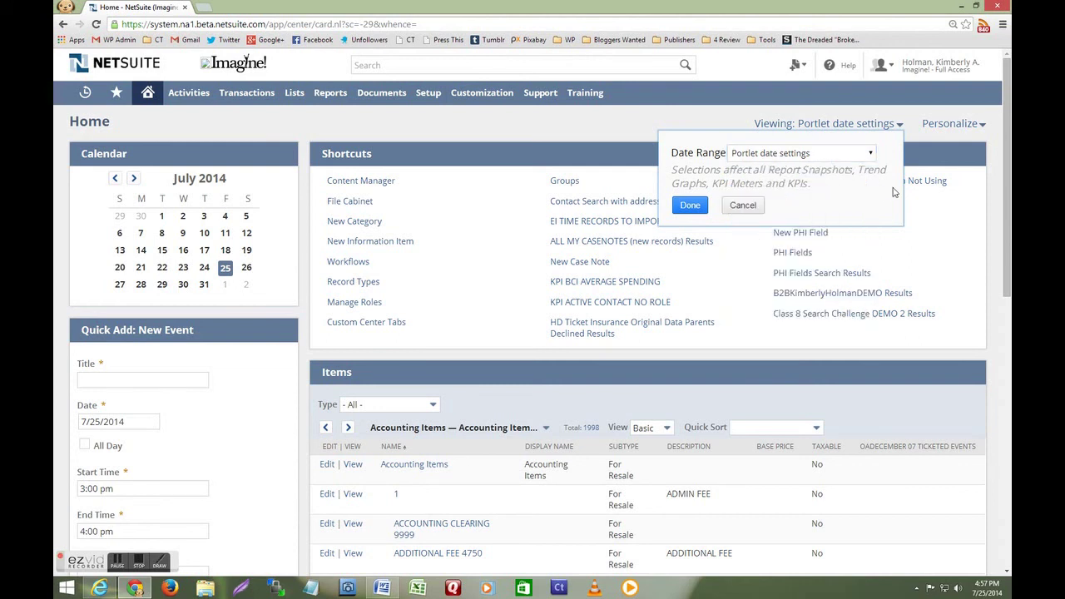
{"action": "left_click", "coordinate": [690, 206]}
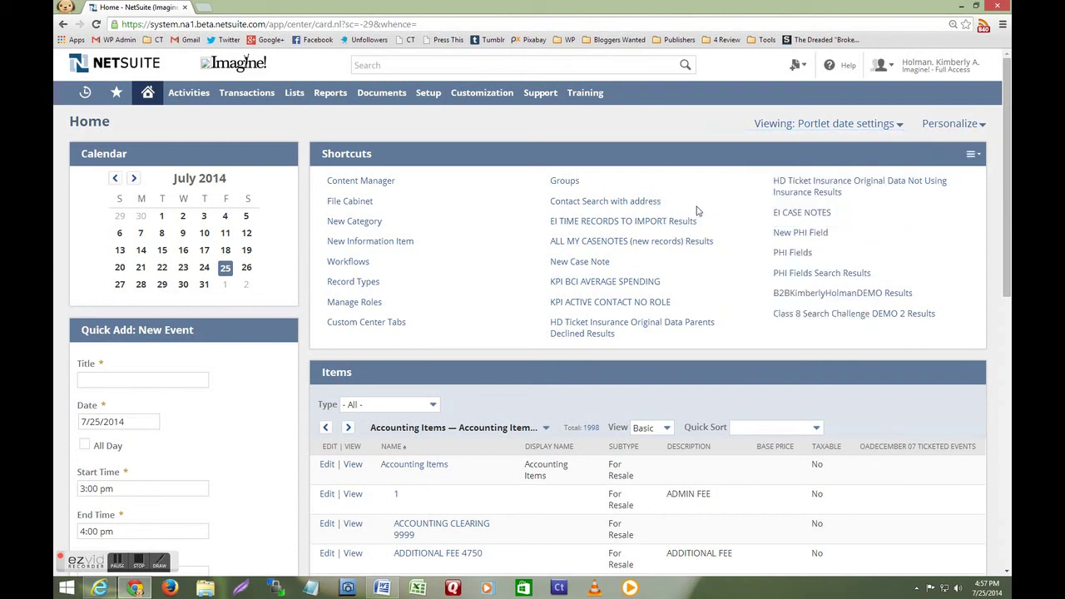